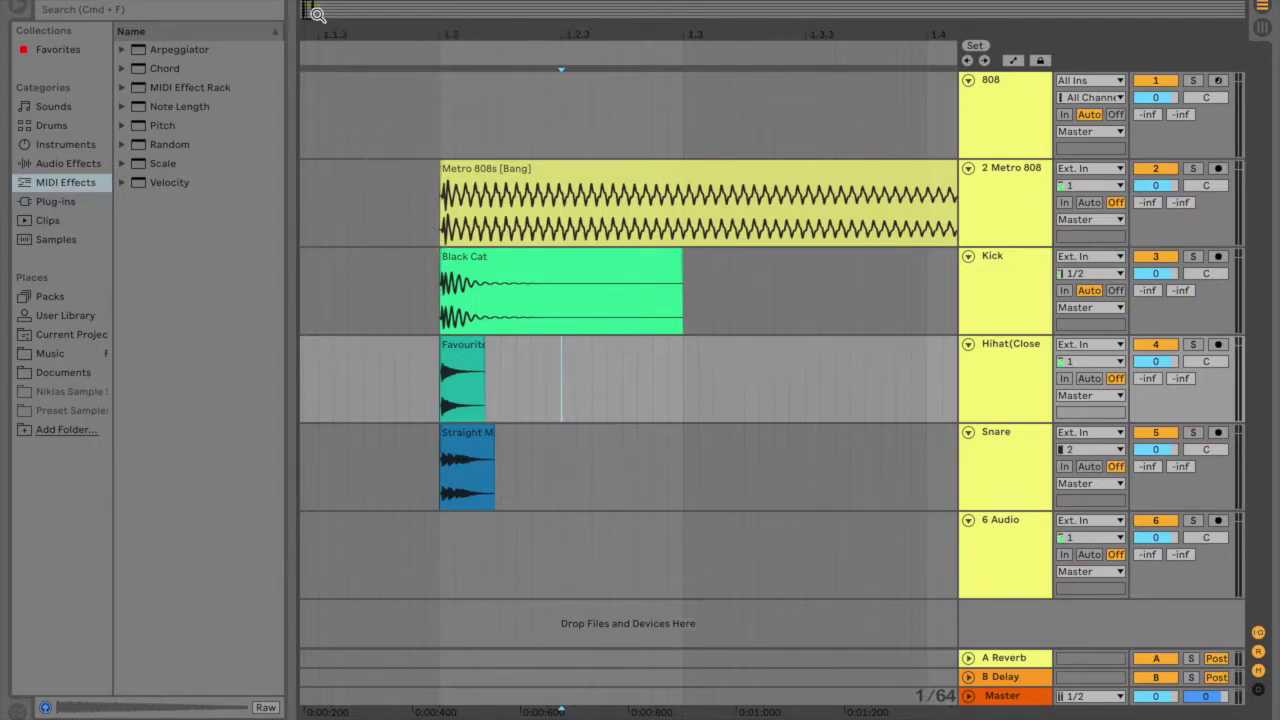
Step: Zoom in and mark the shared clip start on the Metro 808, Kick, Hihat and Snare tracks
drag(316, 14, 309, 10)
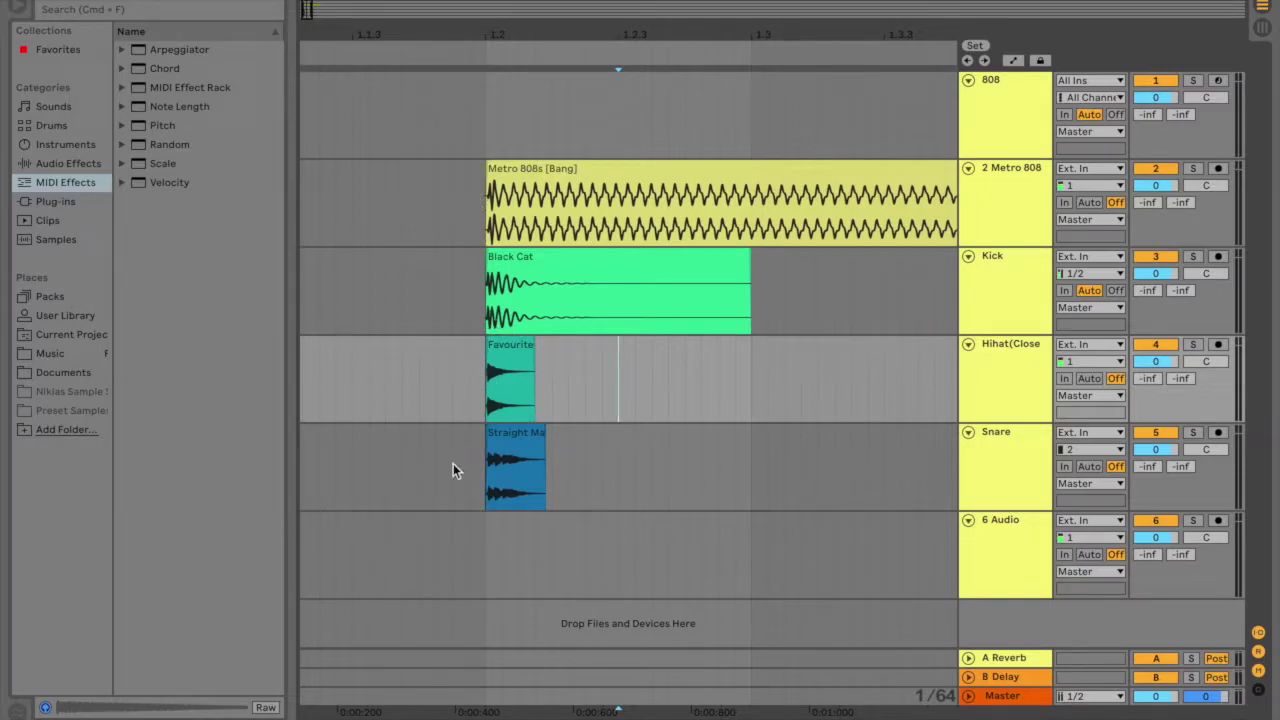
click(481, 200)
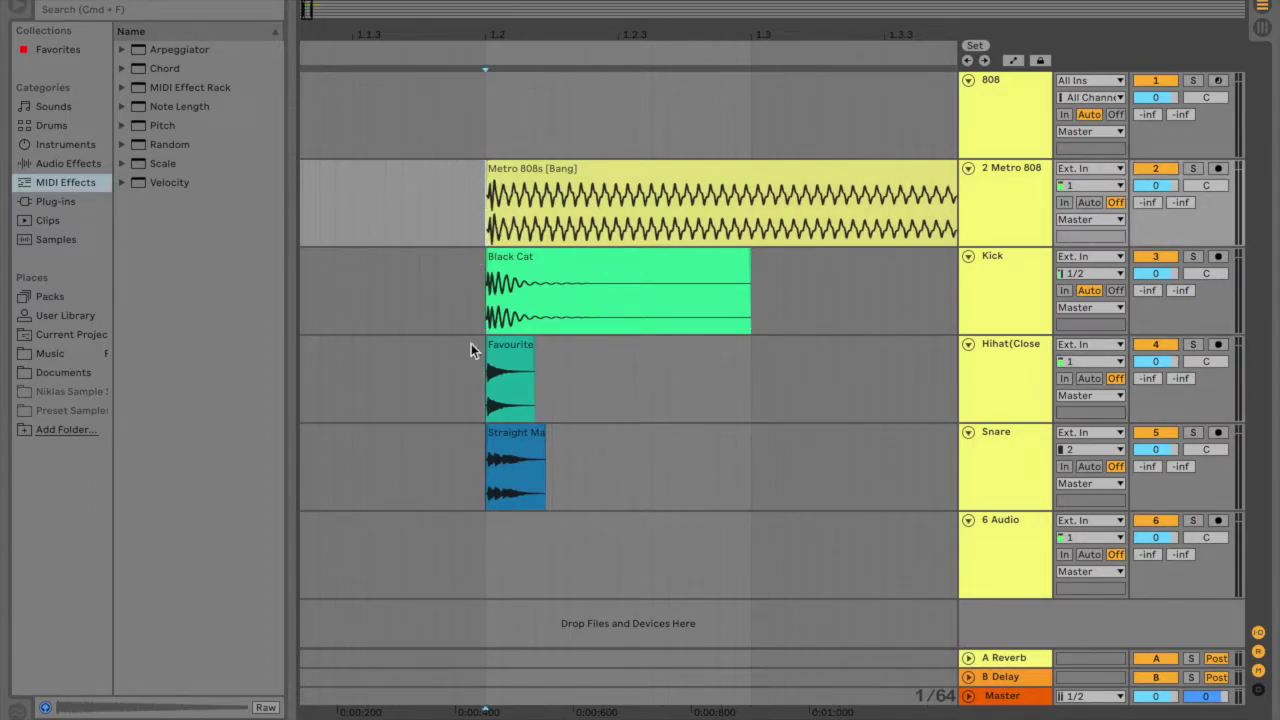
click(476, 311)
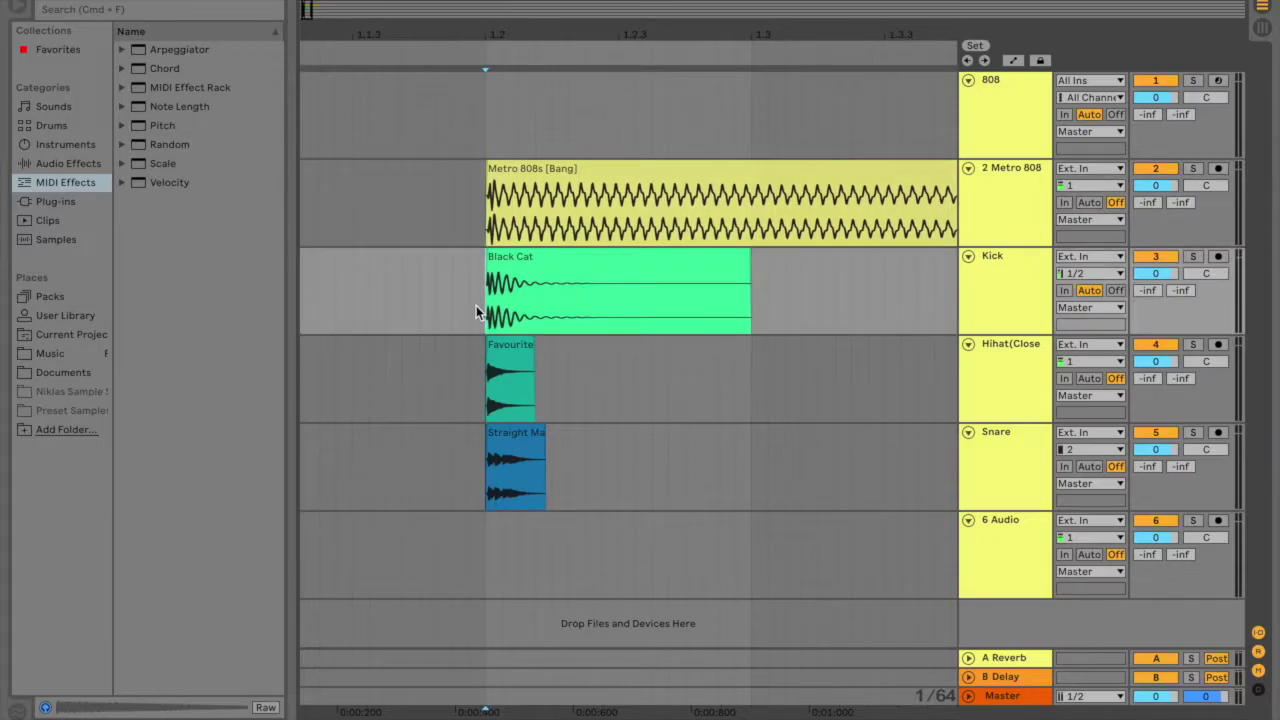
click(476, 380)
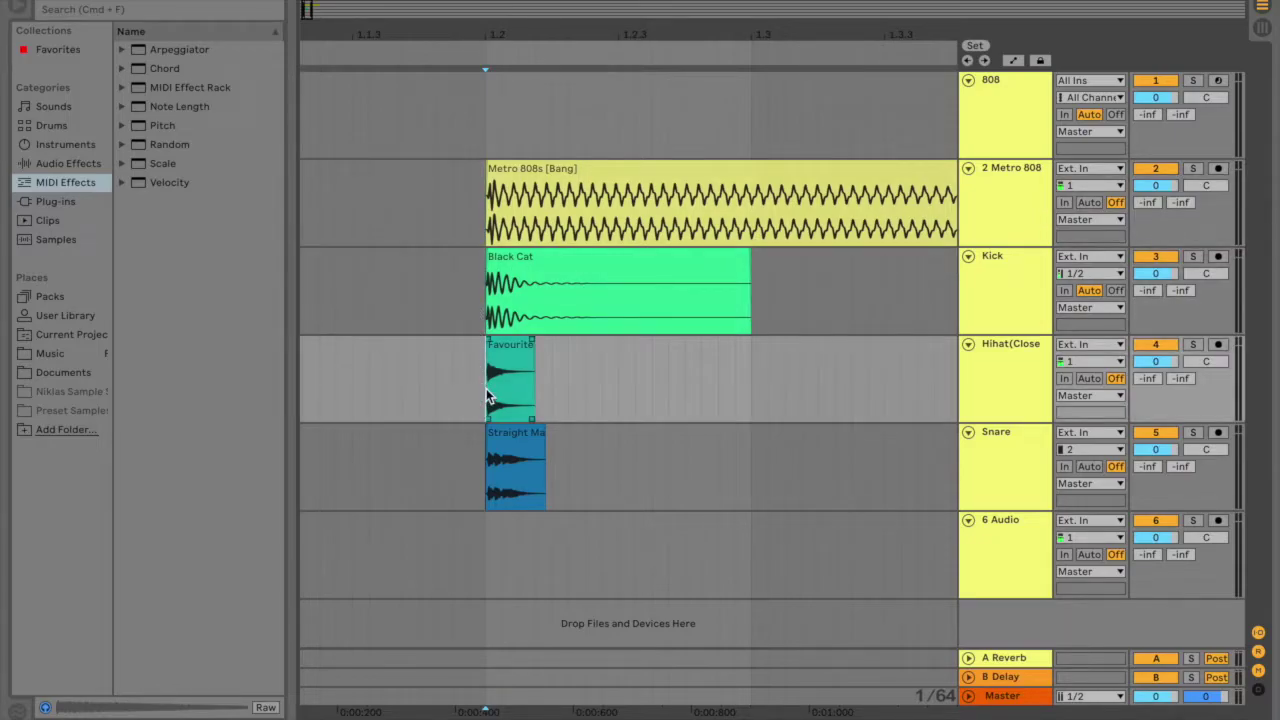
click(478, 481)
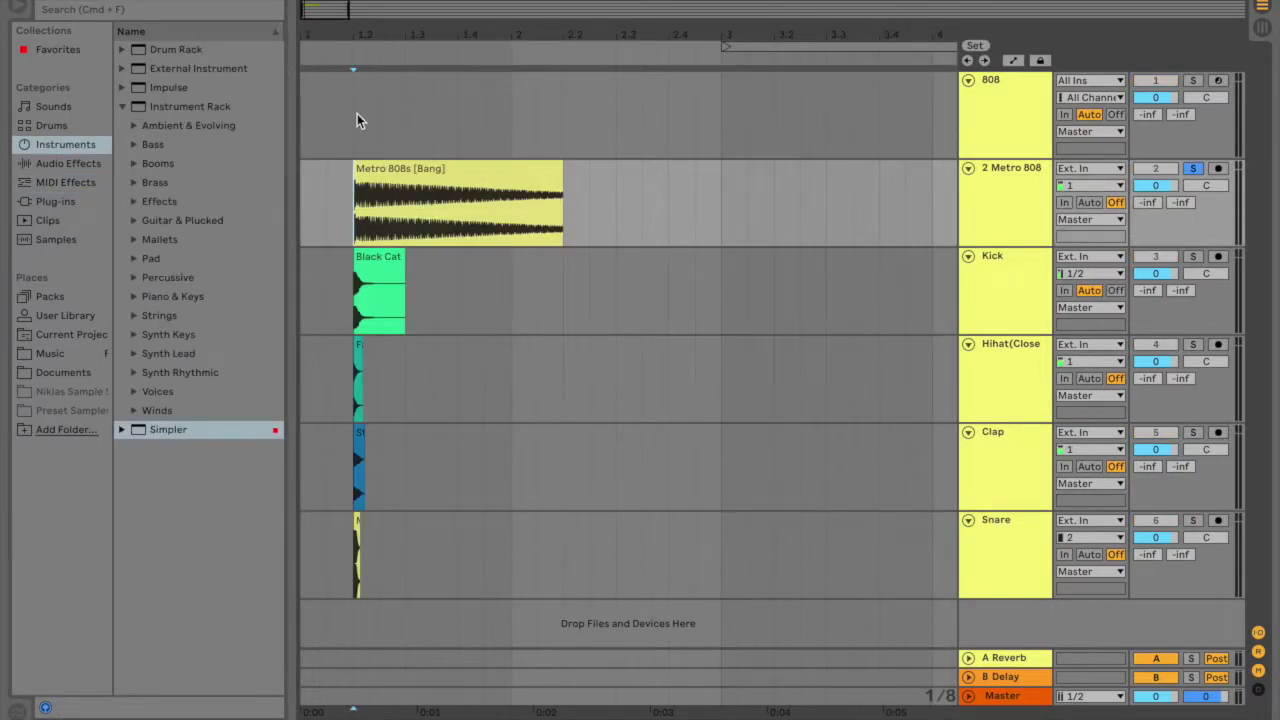
Step: Select the first beat of the Metro 808s clip and duplicate it back-to-back with Cmd+D
drag(353, 37, 330, 18)
drag(353, 204, 432, 200)
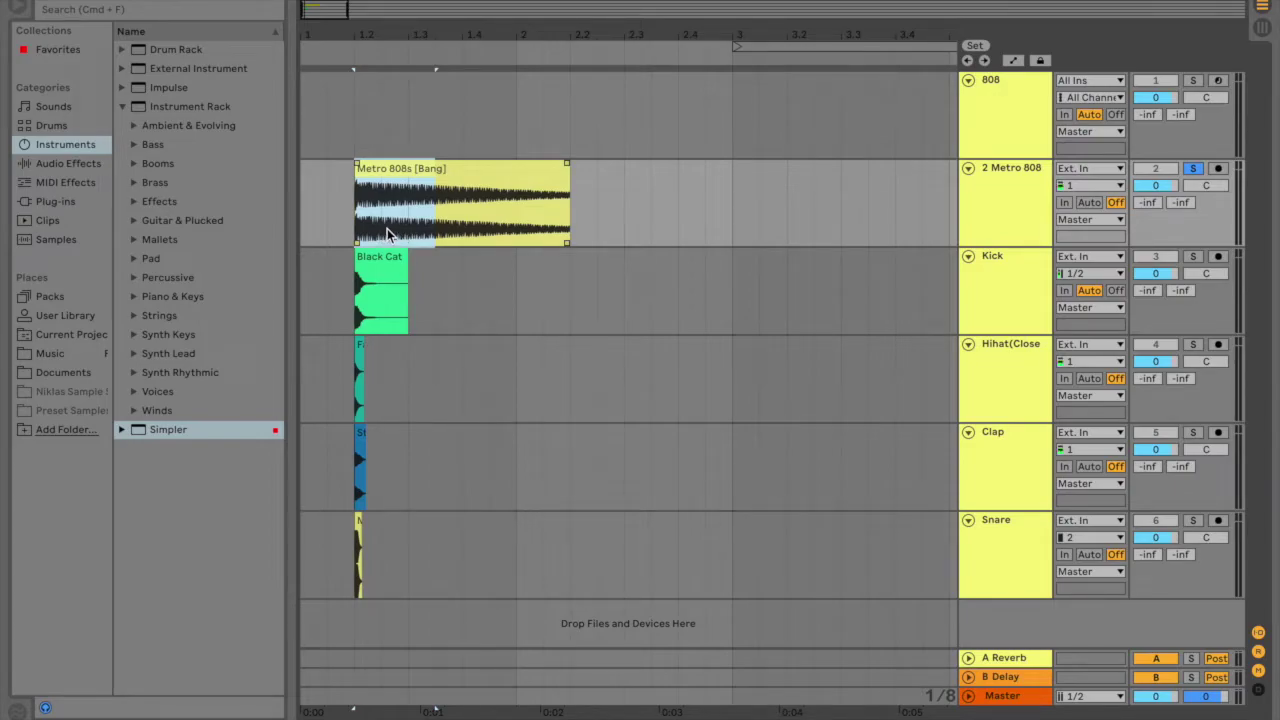
key(super+d)
key(super+d)
key(super+d)
key(super+d)
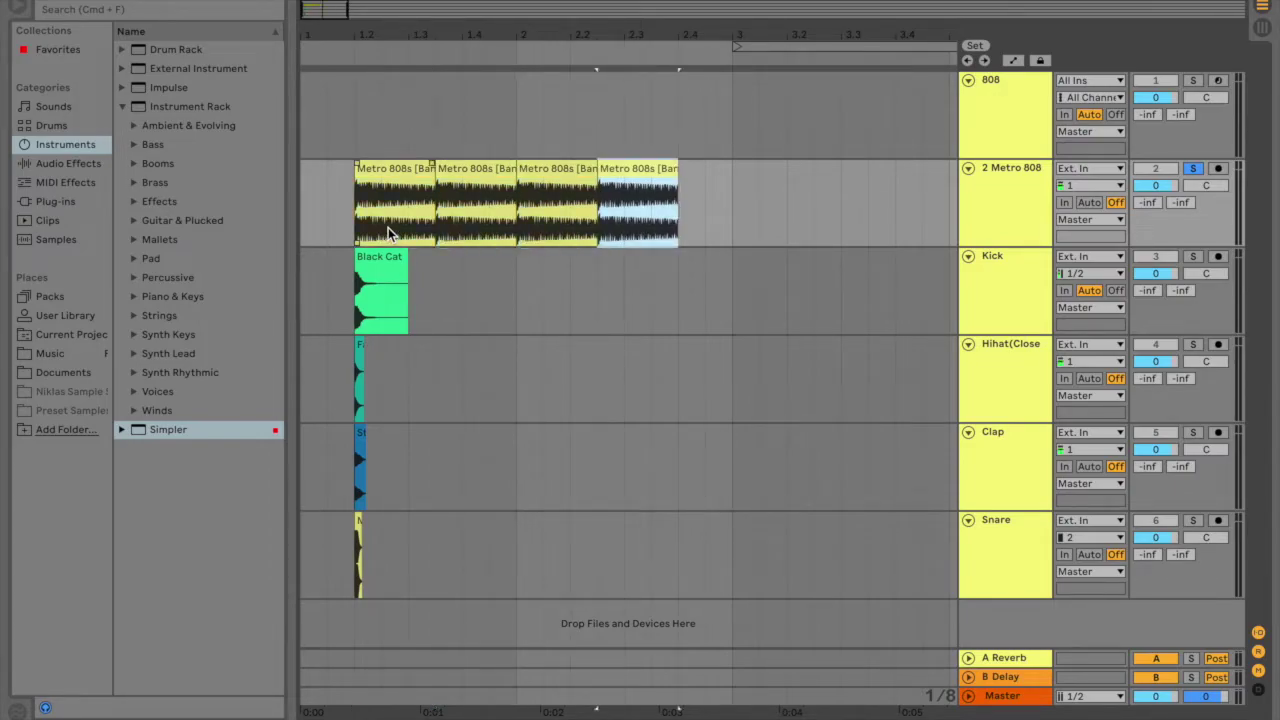
key(super+d)
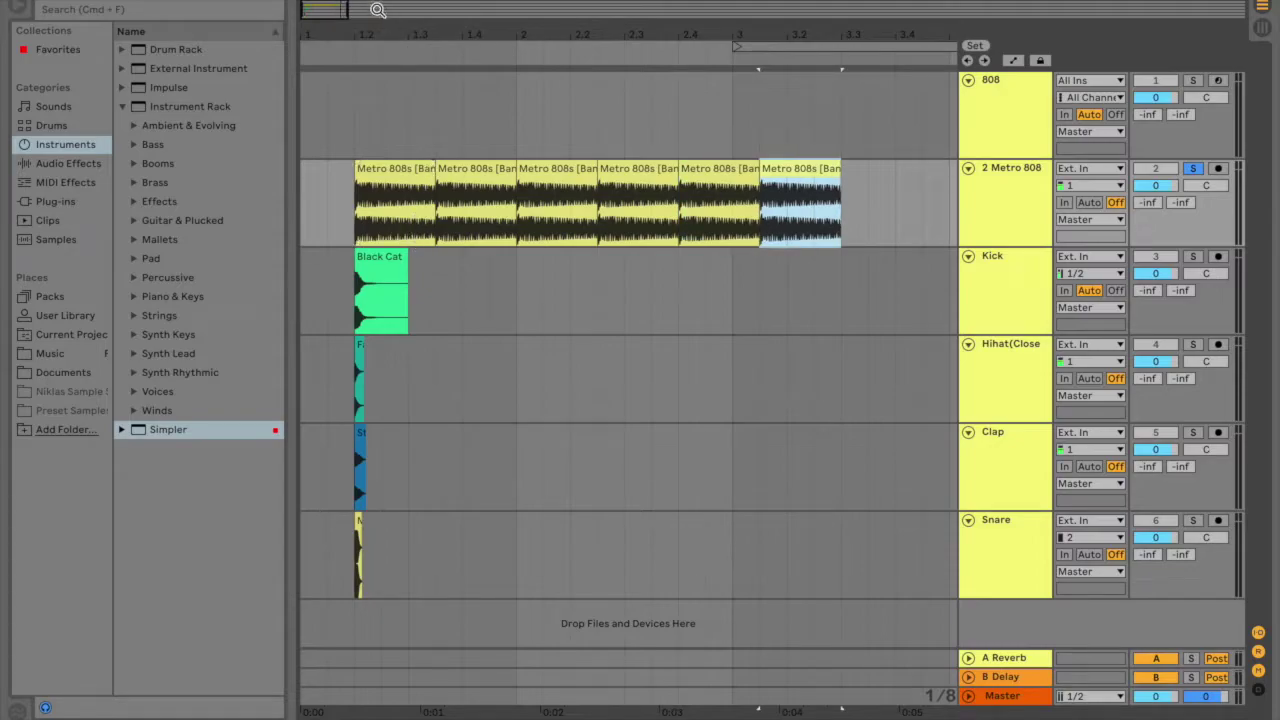
mouse_move(355, 30)
mouse_down()
mouse_move(341, 20)
mouse_move(597, 24)
mouse_move(597, 40)
mouse_move(625, 40)
mouse_up()
key(super+d)
click(531, 230)
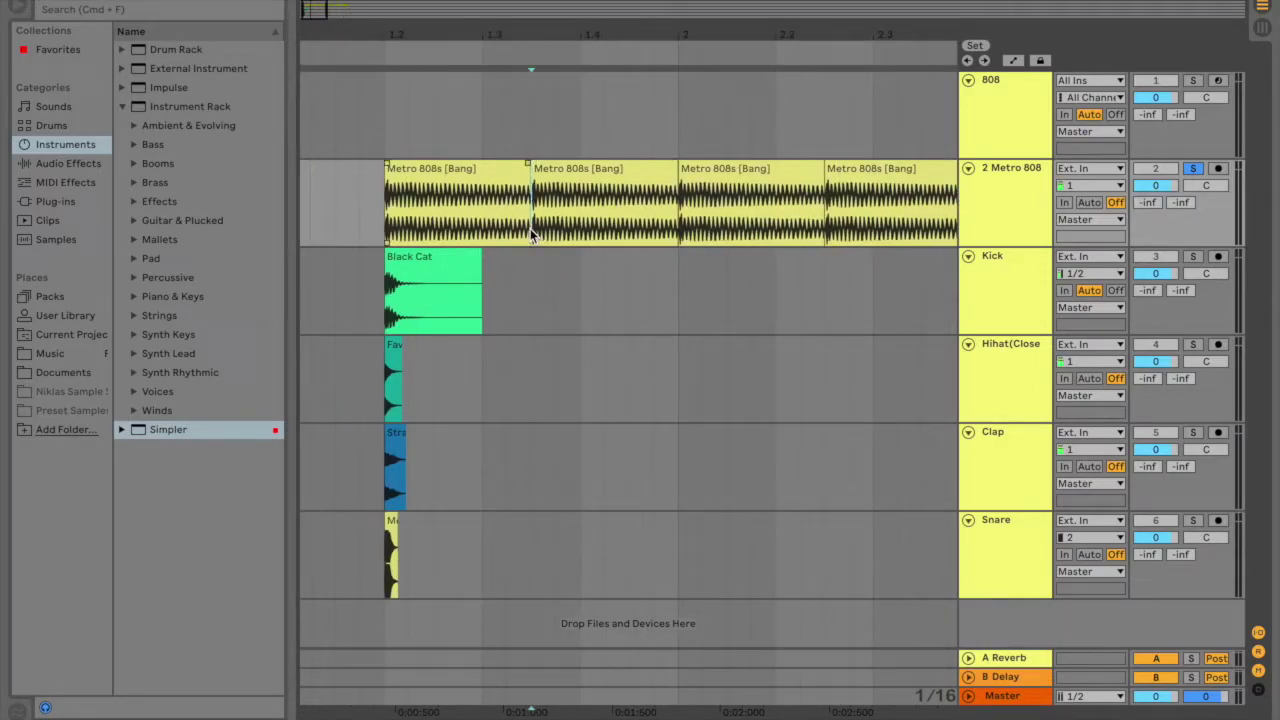
Step: Split the first Metro 808s clip near its end and select the short slice
drag(531, 230, 549, 226)
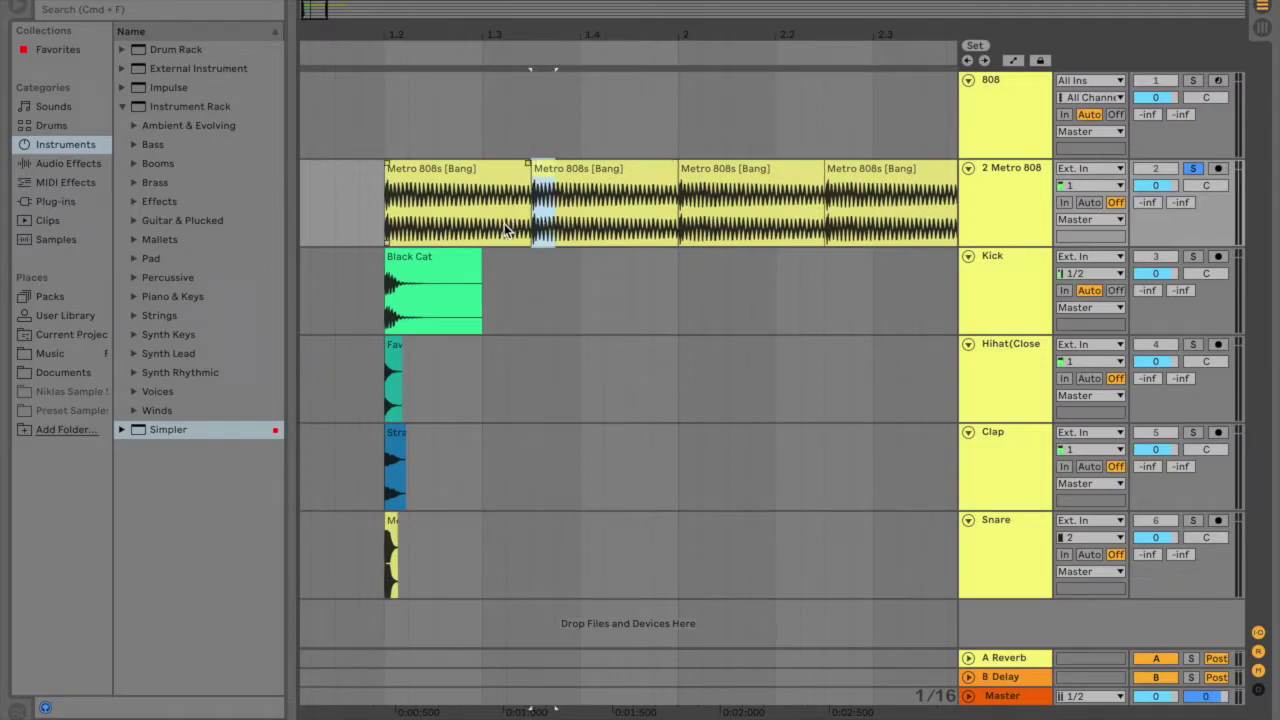
click(506, 230)
key(super+e)
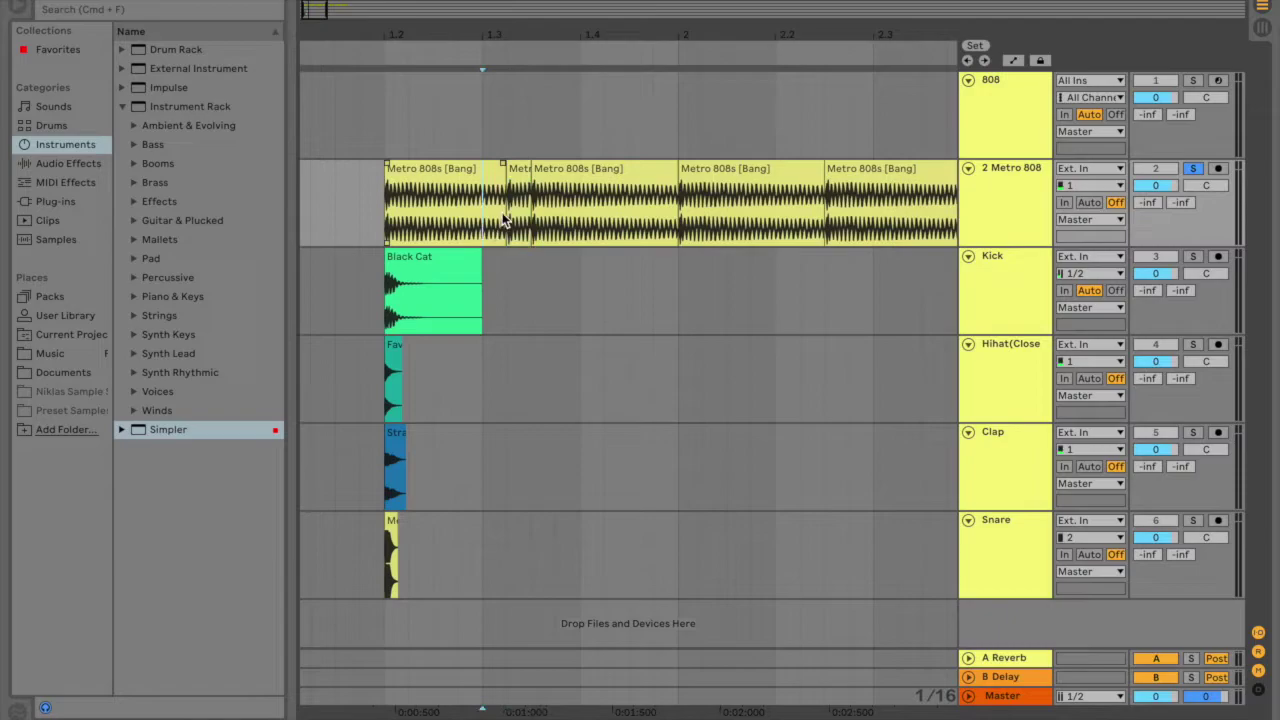
click(507, 210)
click(505, 202)
click(512, 217)
Step: Transpose the short Metro 808s slice up 12 st in Clip View
double_click(519, 186)
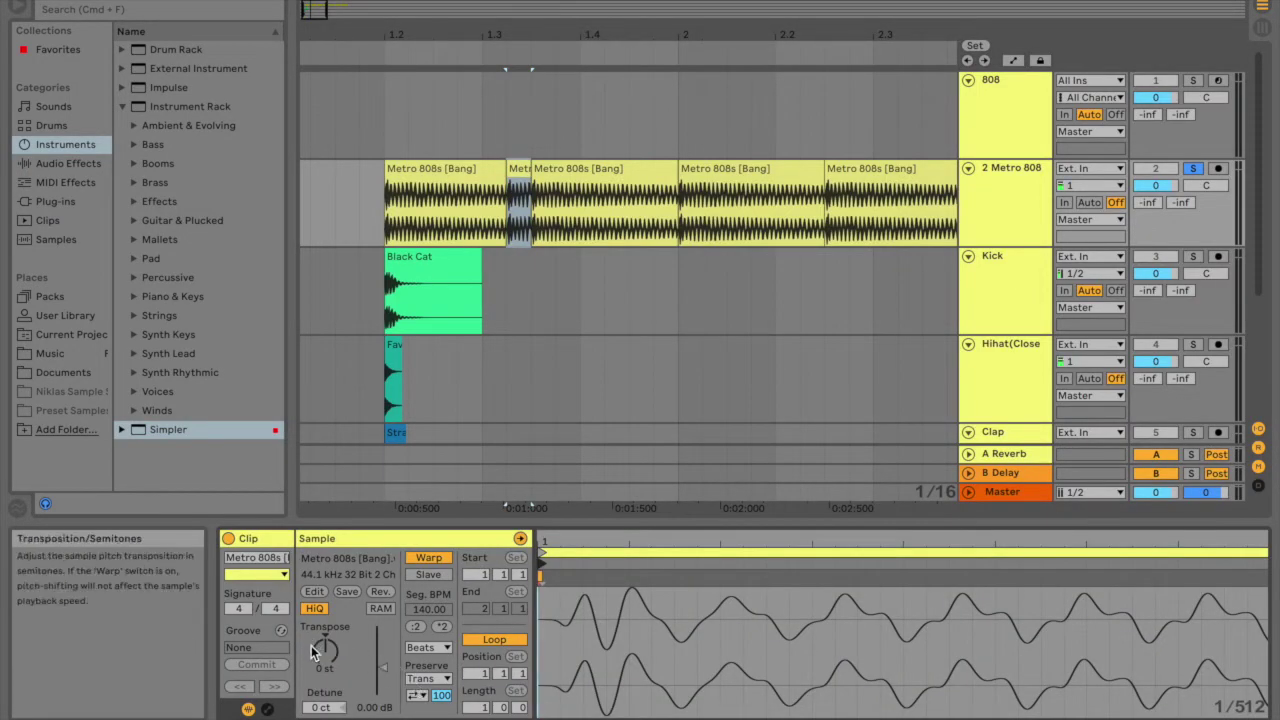
drag(323, 650, 323, 610)
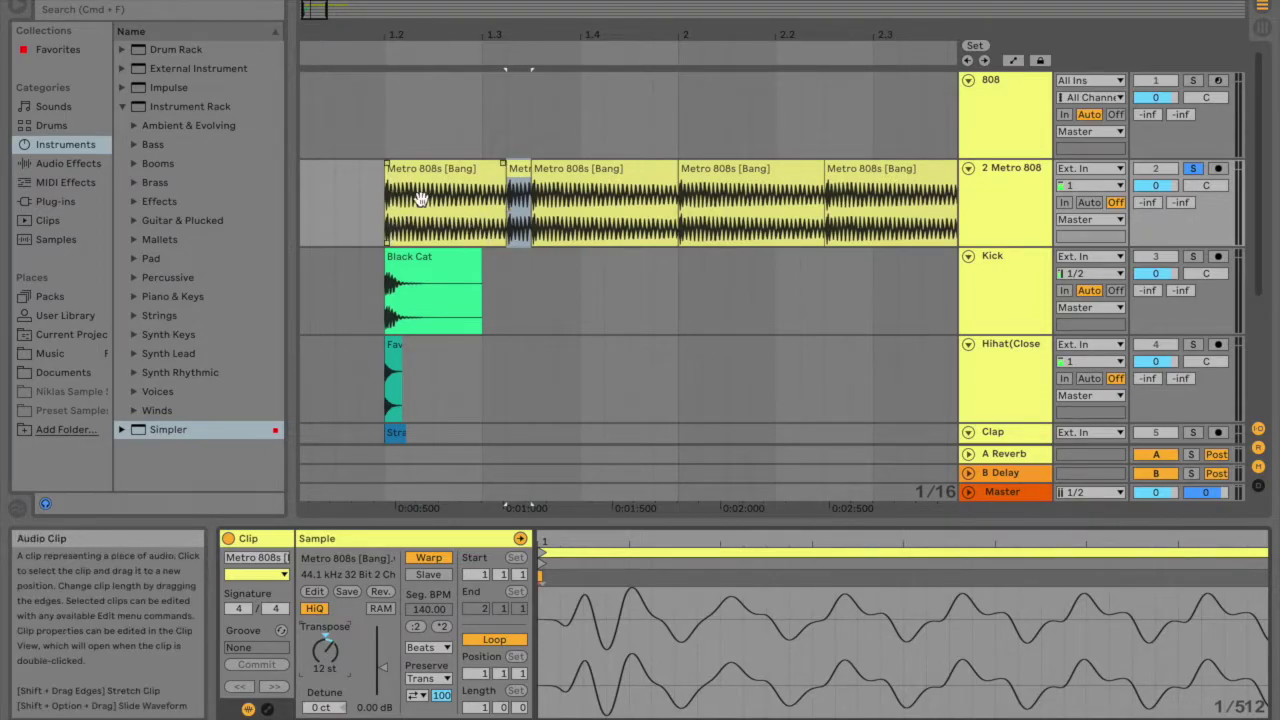
Step: Shorten the Black Cat kick to a quick hit and paste copies along the Kick track
click(397, 277)
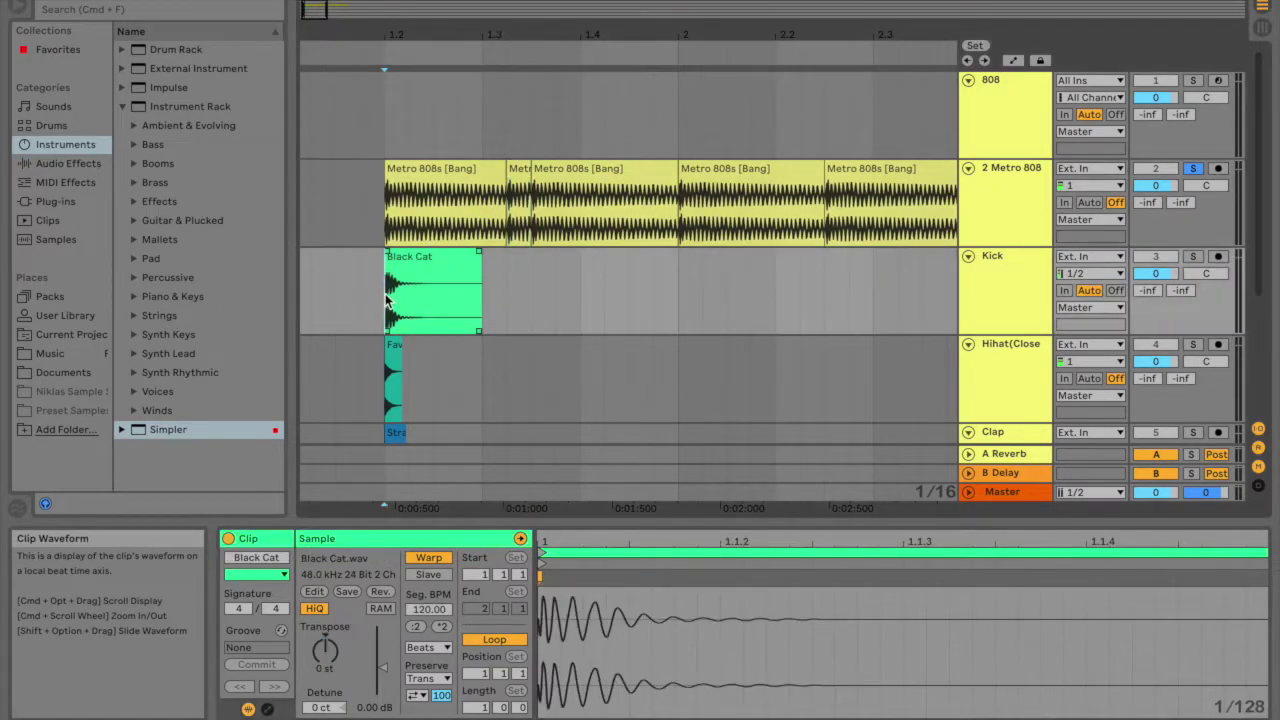
drag(470, 275, 415, 302)
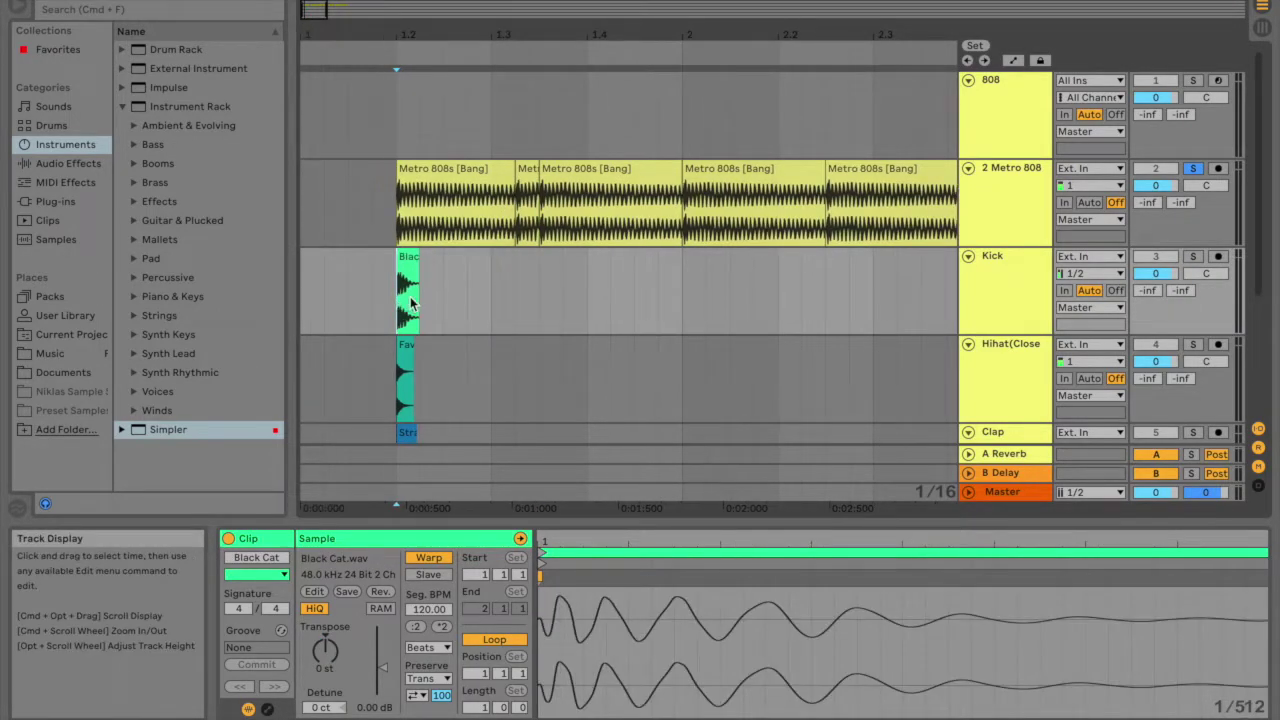
click(516, 304)
key(super+v)
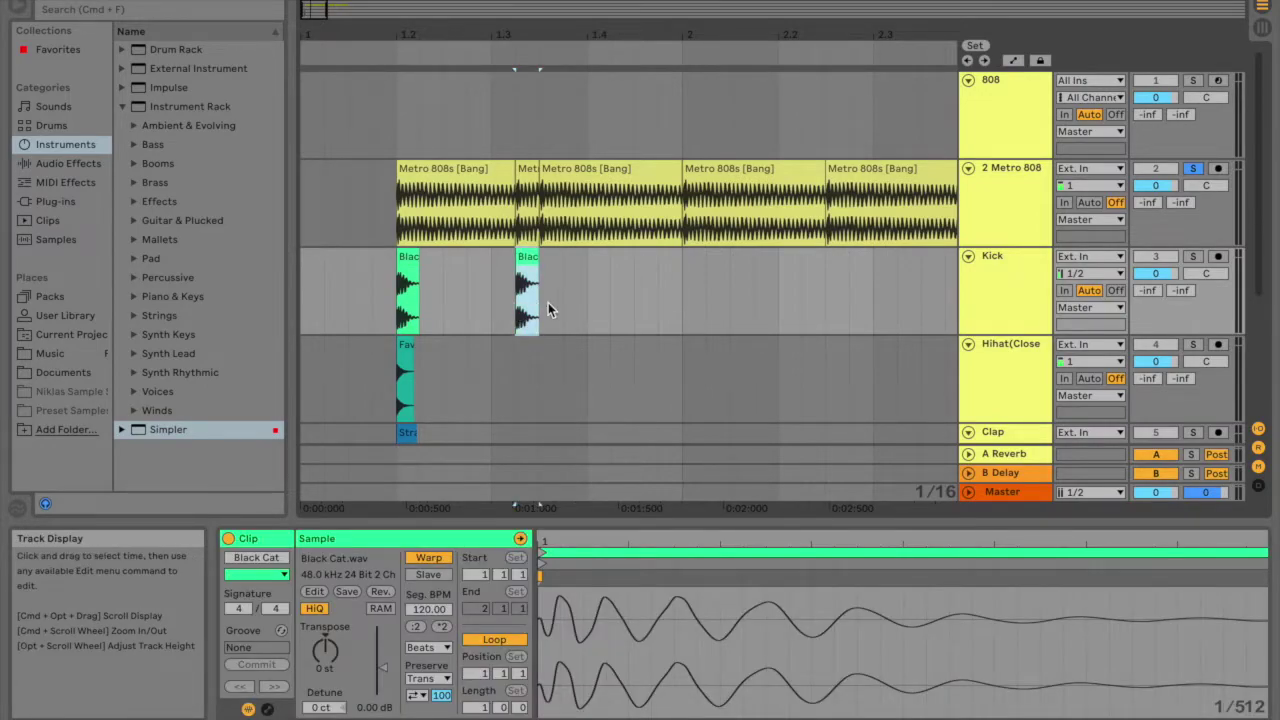
key(super+v)
click(680, 308)
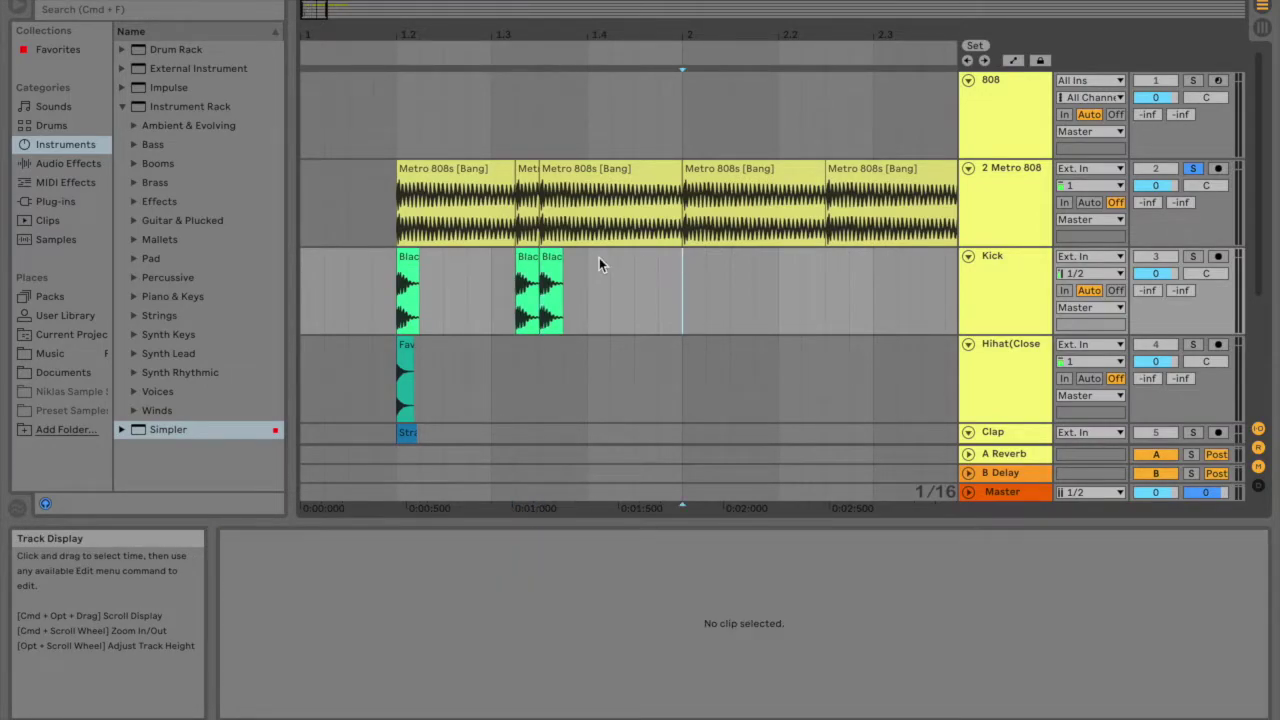
key(super+v)
Step: Paste more Black Cat kick copies at further positions on the Kick track
drag(322, 10, 342, 8)
click(555, 276)
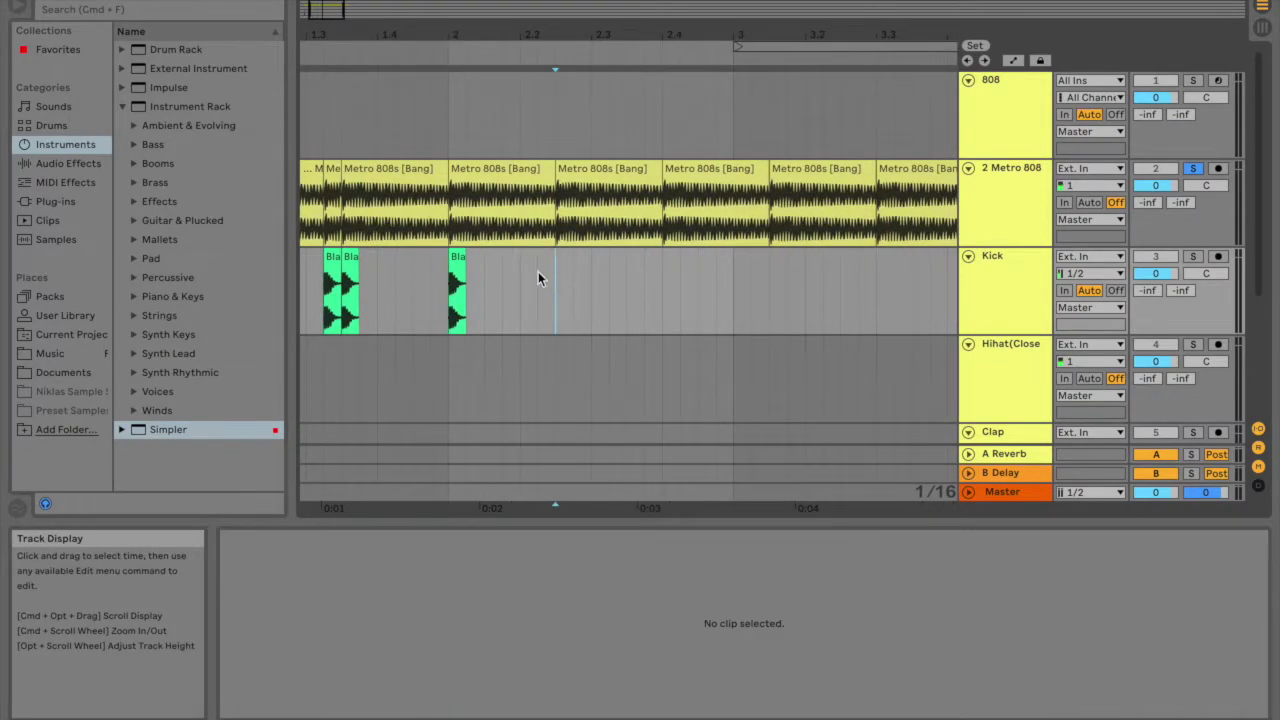
key(super+v)
drag(326, 10, 344, 9)
click(592, 283)
key(super+v)
click(697, 281)
key(super+v)
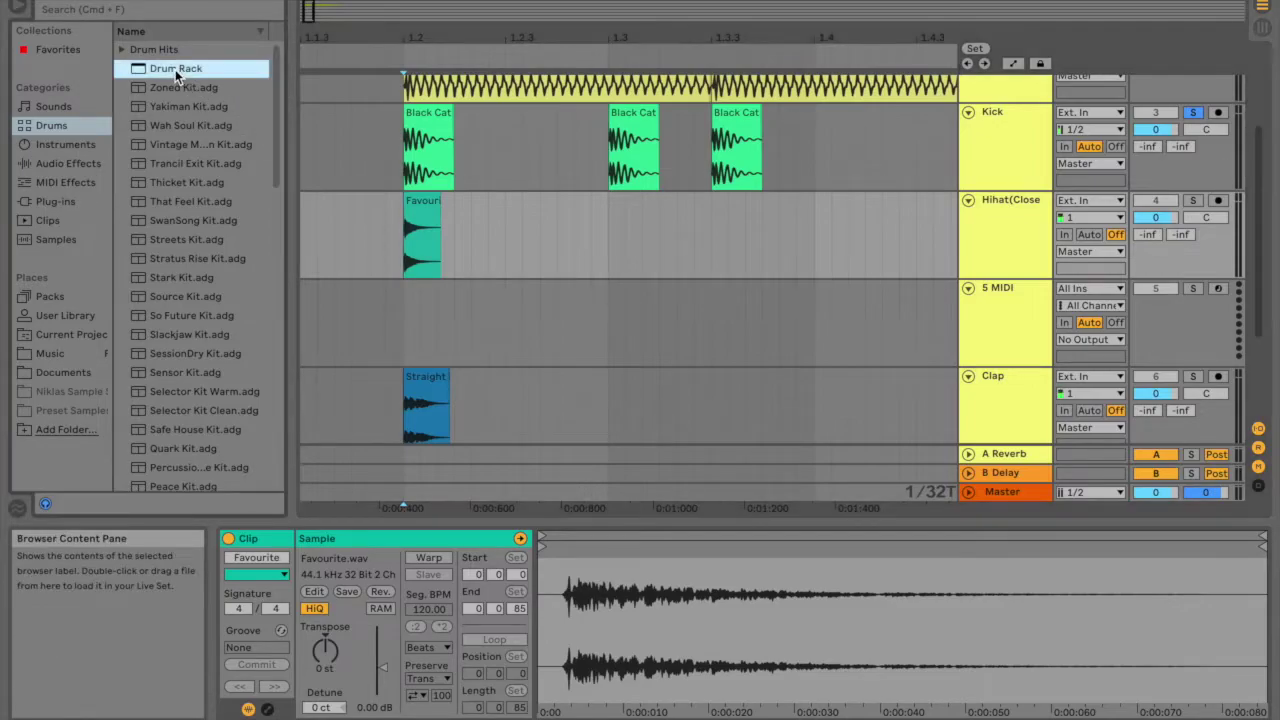
Step: Load a Drum Rack with the Favourite hi-hat on pad C1 and insert an empty MIDI clip
drag(299, 234, 1008, 309)
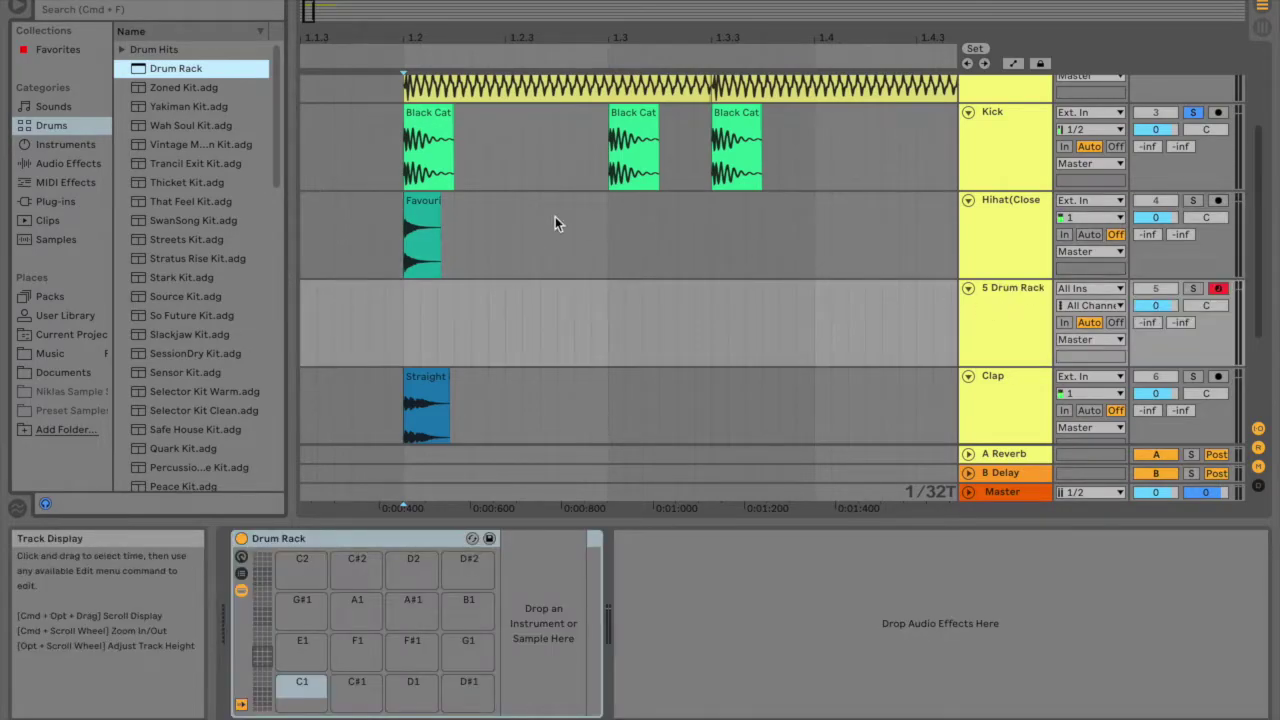
drag(416, 220, 301, 569)
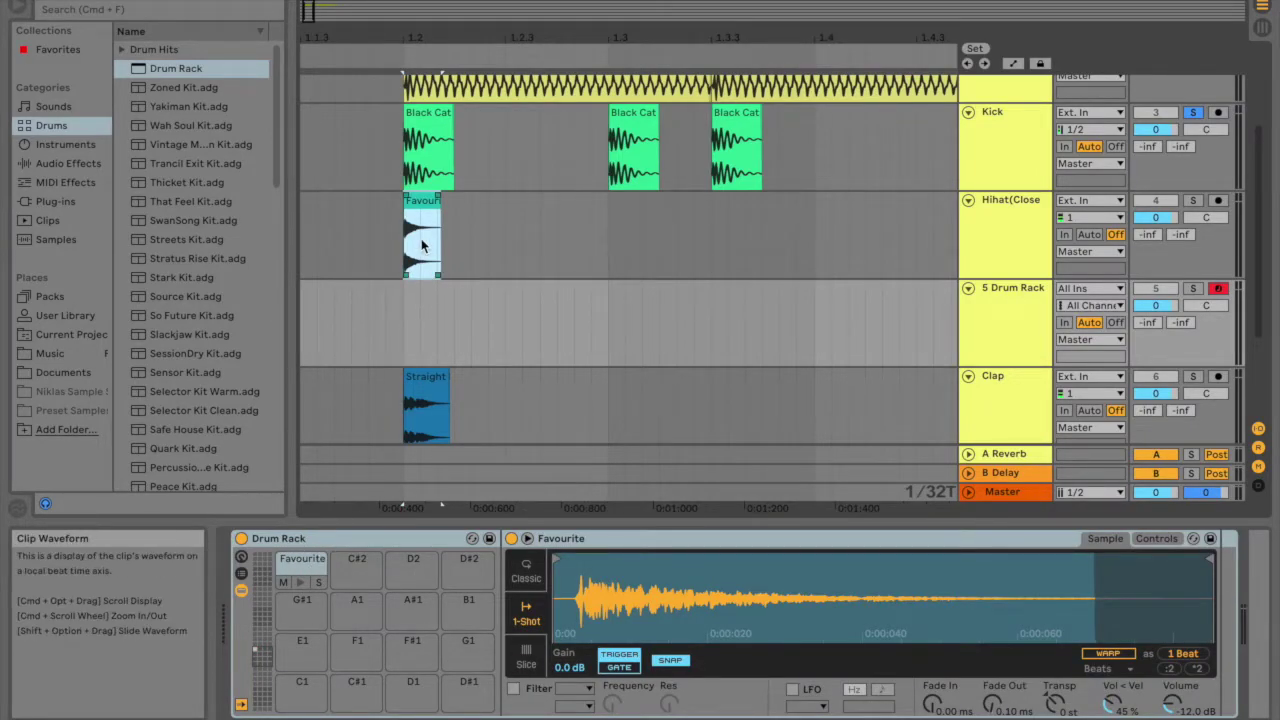
click(401, 328)
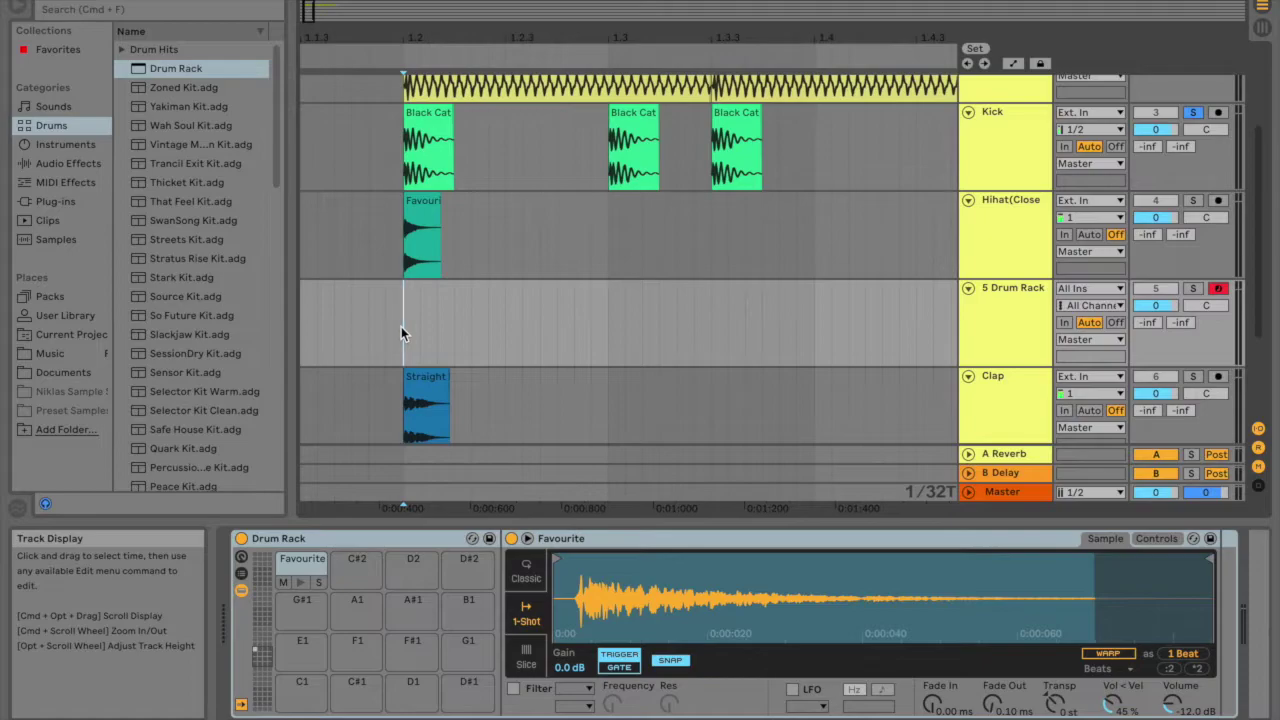
drag(401, 326, 612, 323)
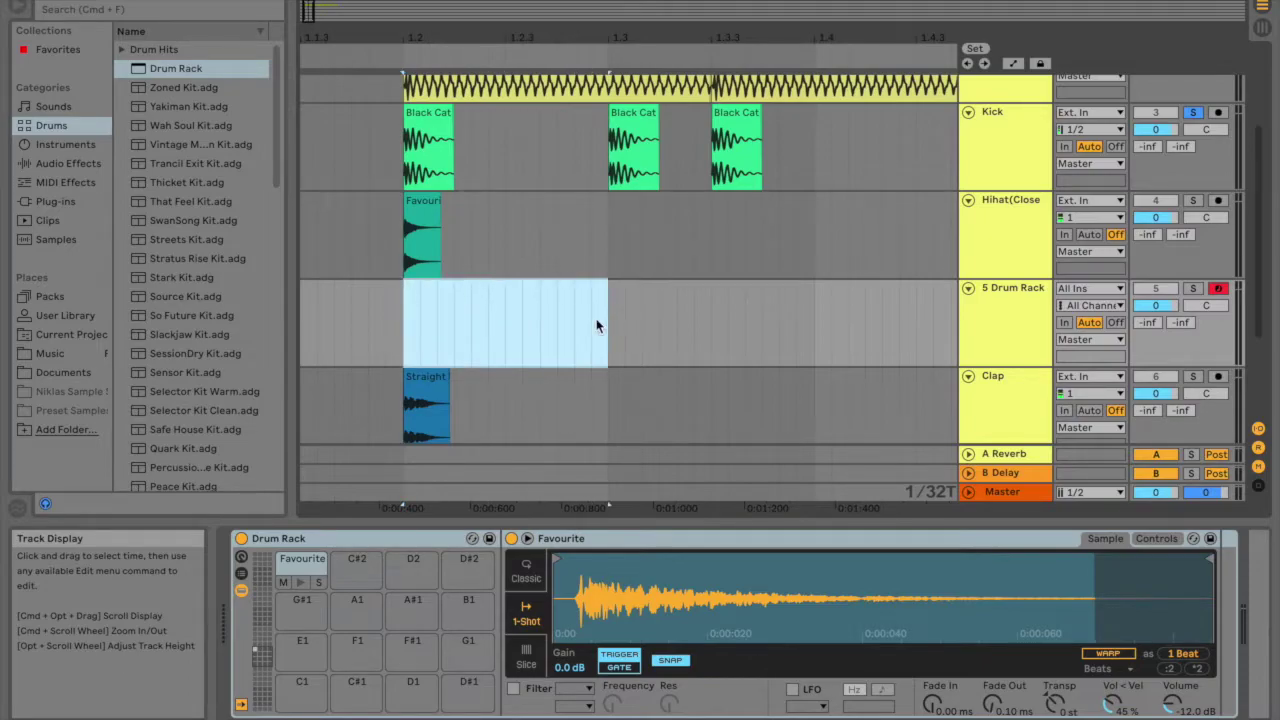
right_click(543, 323)
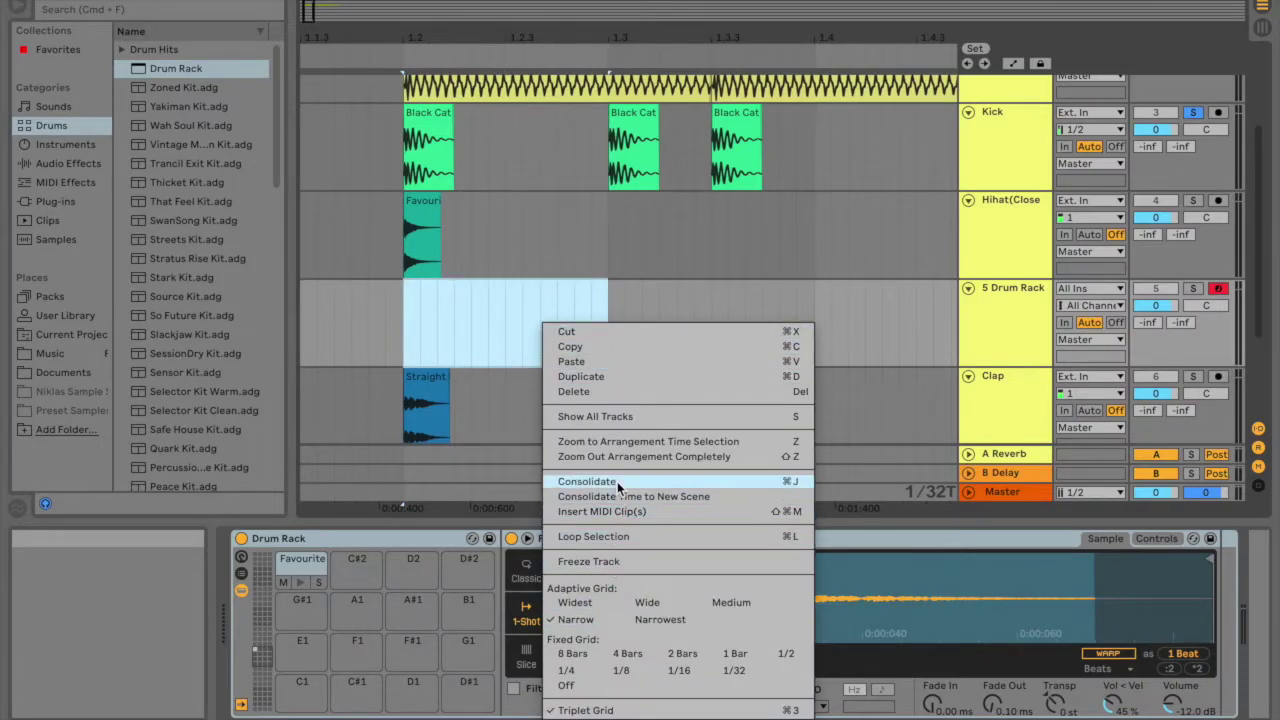
click(616, 514)
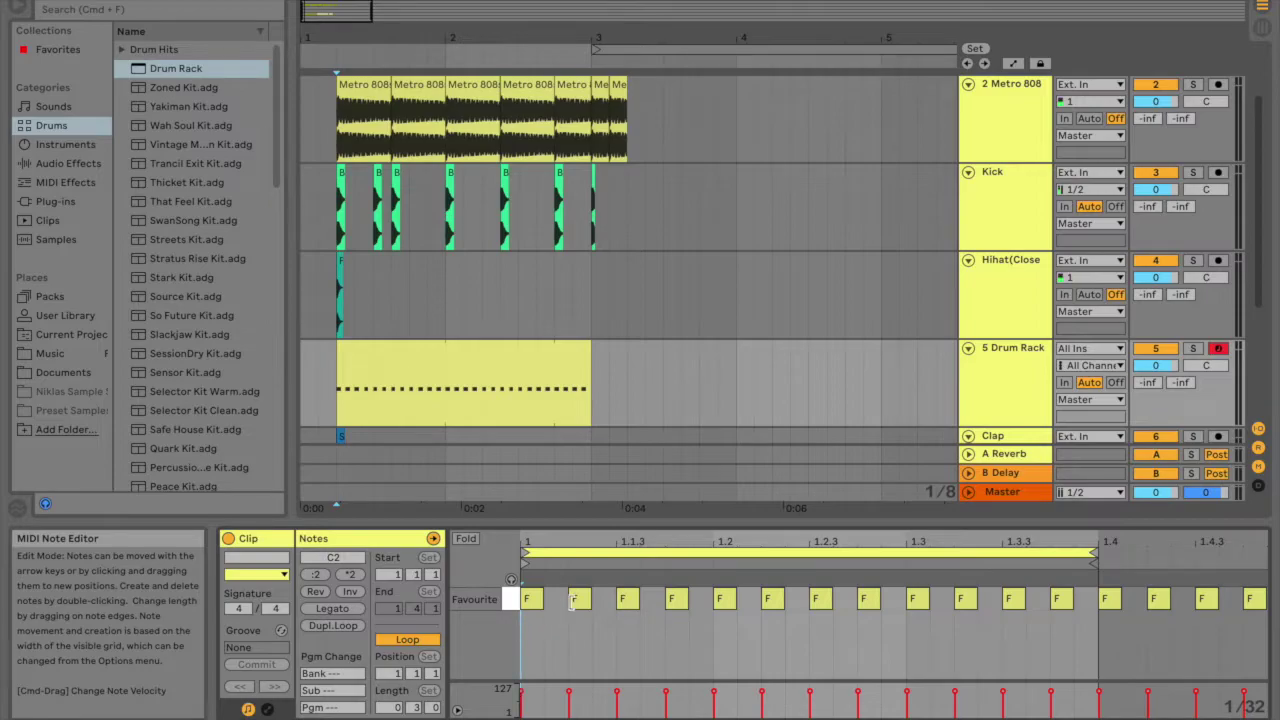
Step: Delete two hi-hat notes and fill the gap with triplet hi-hat notes on a triplet grid
double_click(1058, 602)
double_click(1015, 602)
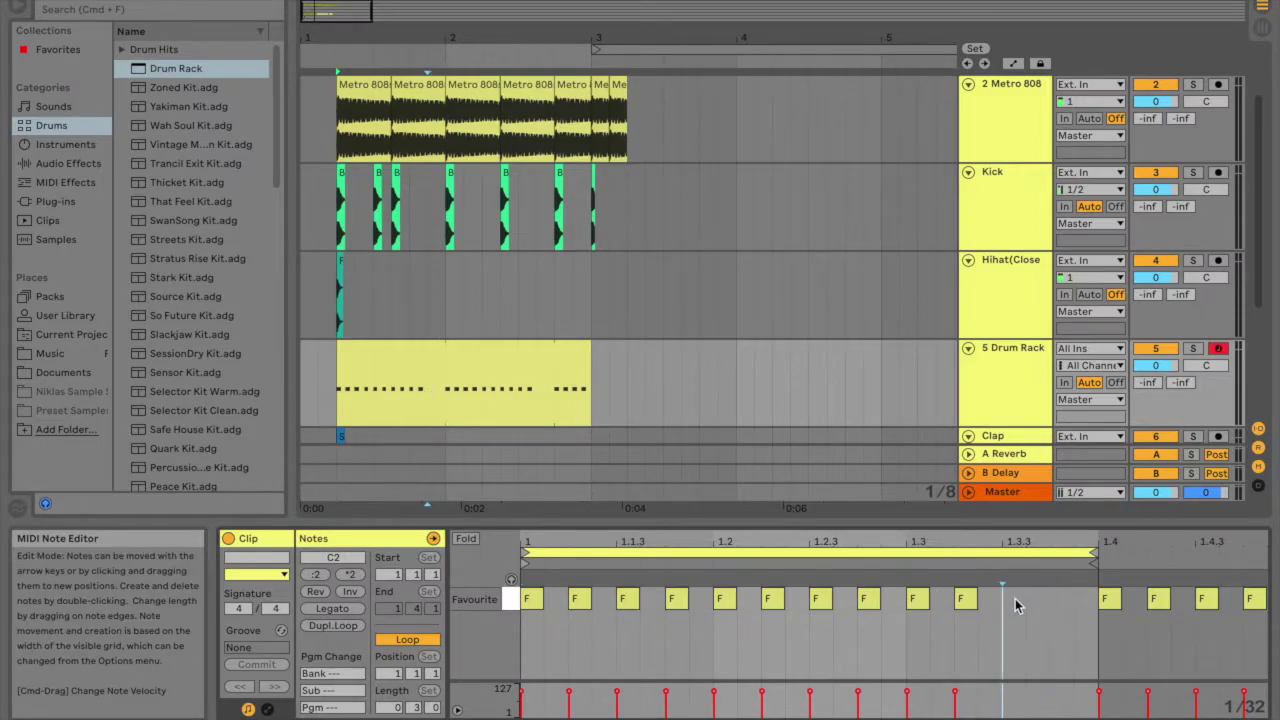
key(super+3)
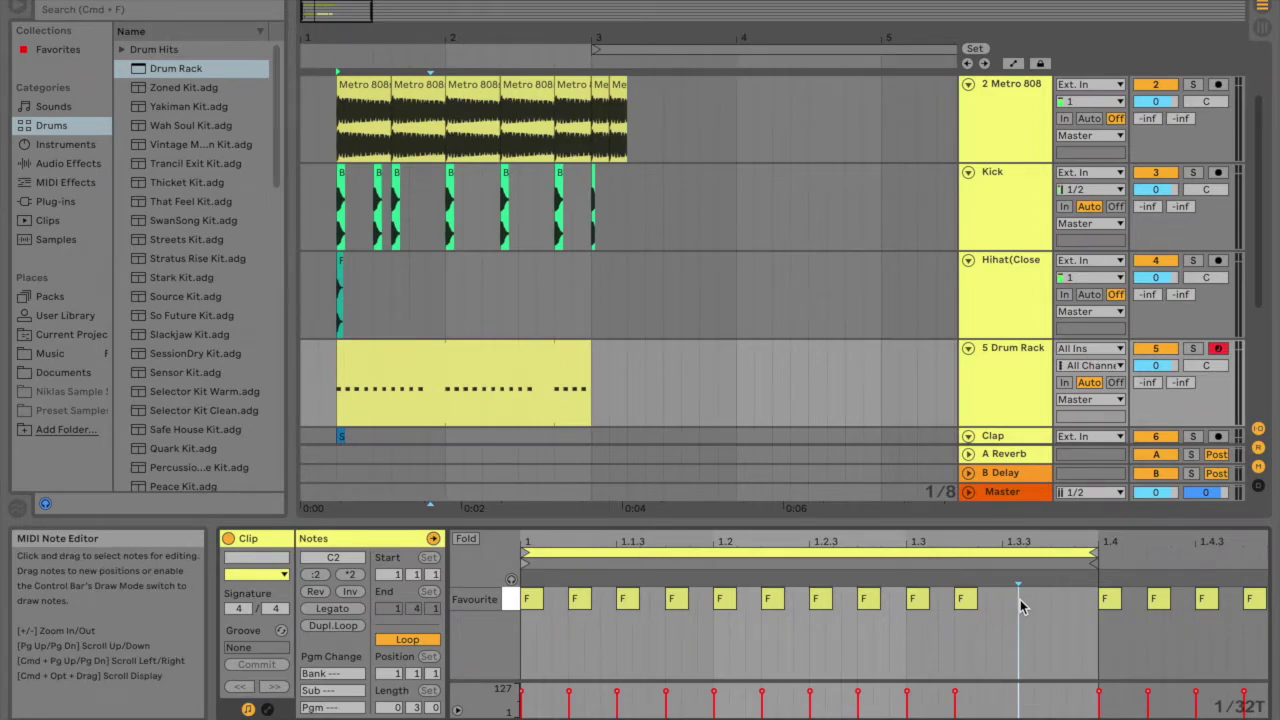
double_click(1022, 600)
drag(1027, 598, 1094, 598)
double_click(1058, 598)
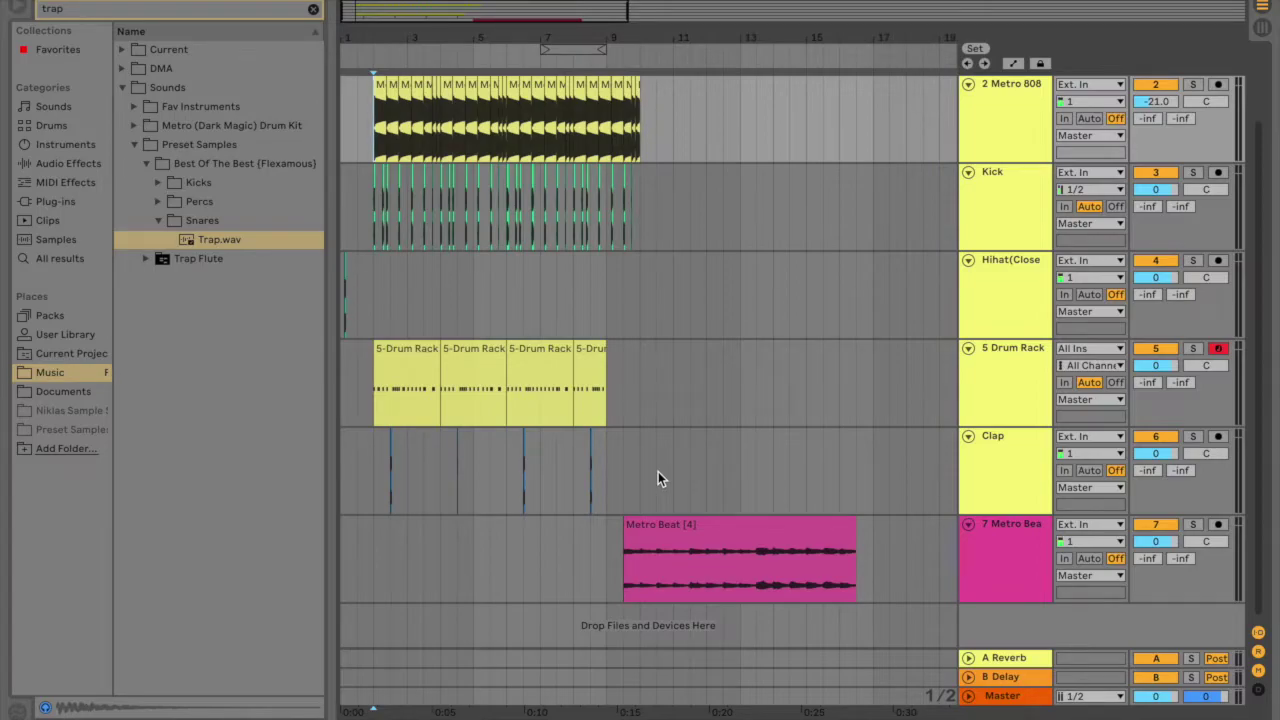
Step: Zoom in on the first bars and set a position on the Clap track
drag(480, 30, 482, 85)
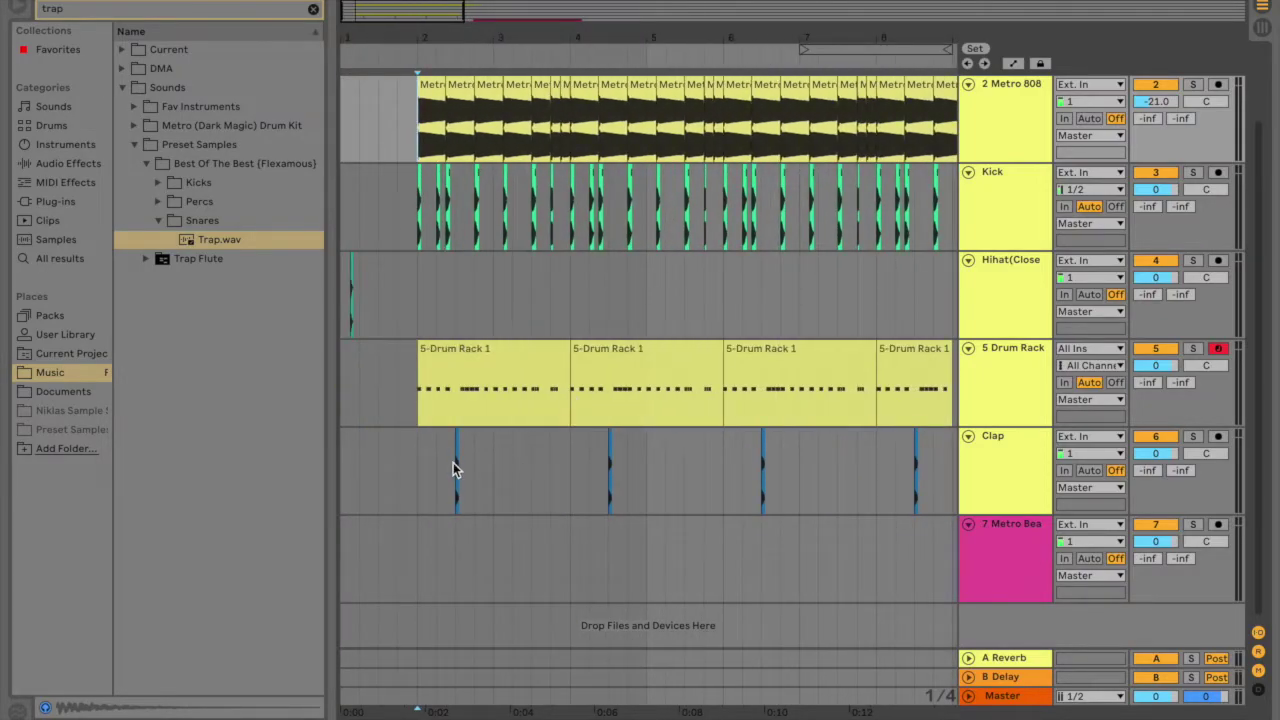
click(417, 469)
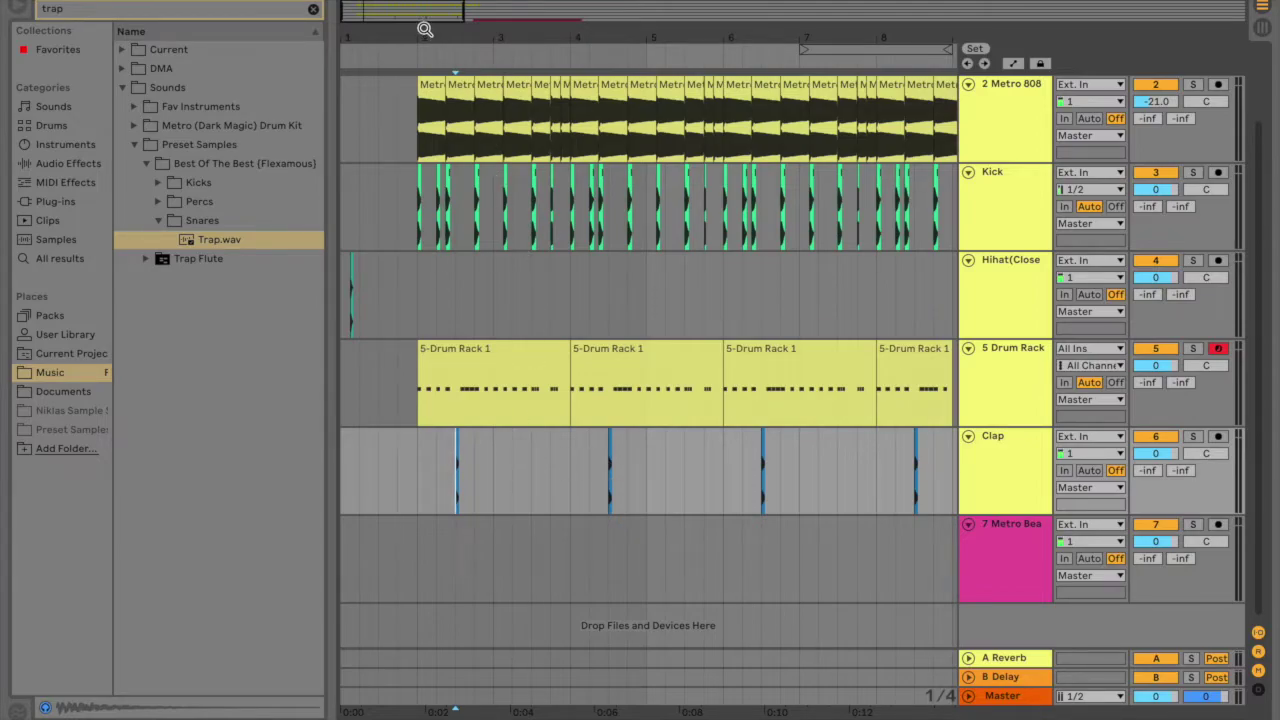
Step: Drag the Metro Beat clip left to bar 2 so it starts with the drums
drag(425, 32, 393, 98)
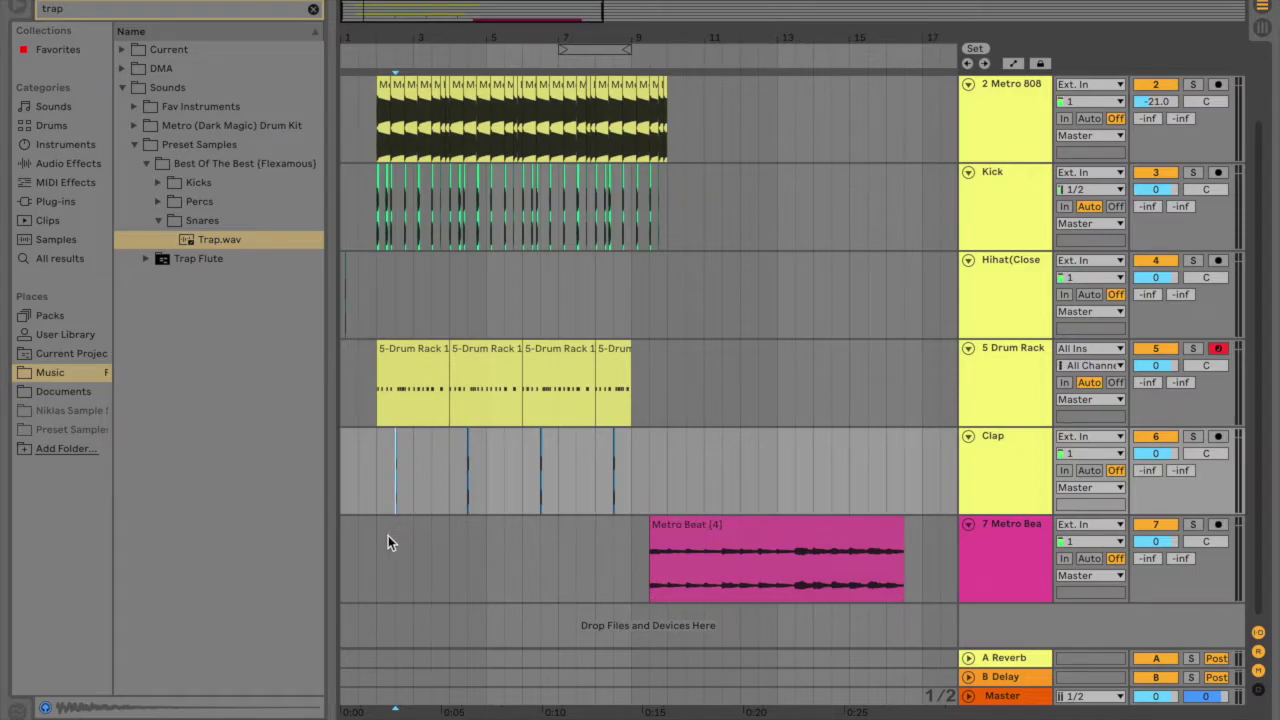
drag(723, 526, 447, 522)
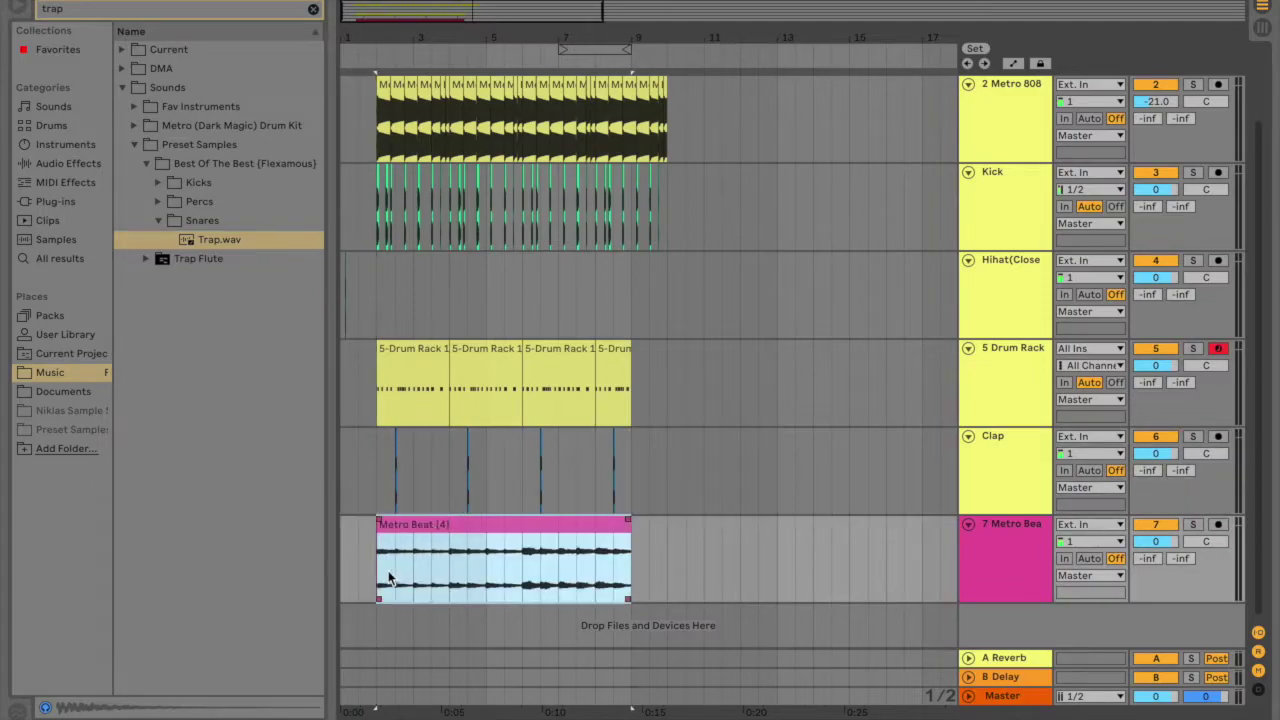